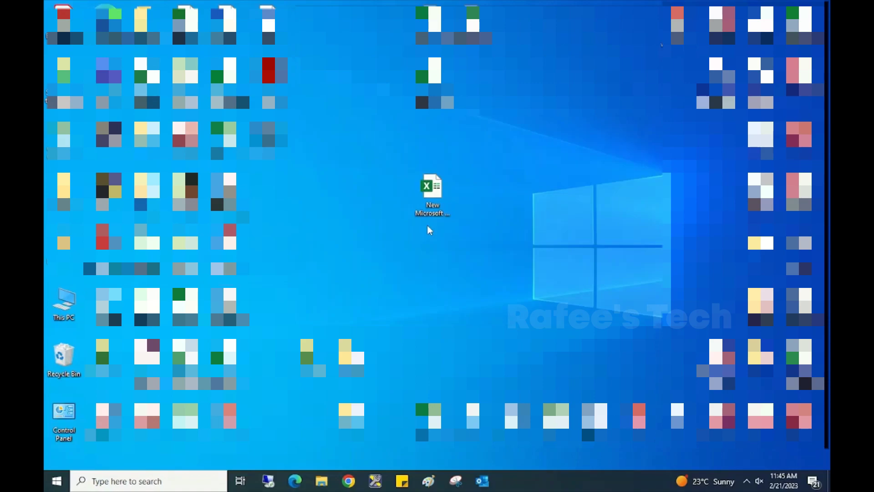
- Try opening the Excel workbook on the desktop and dismiss the updating splash and application error
{"action": "left_click", "coordinate": [428, 206]}
{"action": "double_click", "coordinate": [428, 206]}
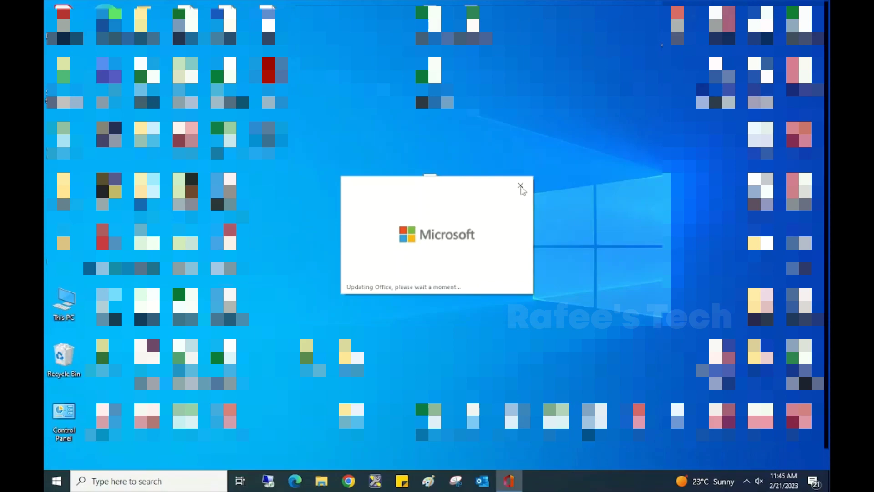
{"action": "left_click", "coordinate": [521, 186]}
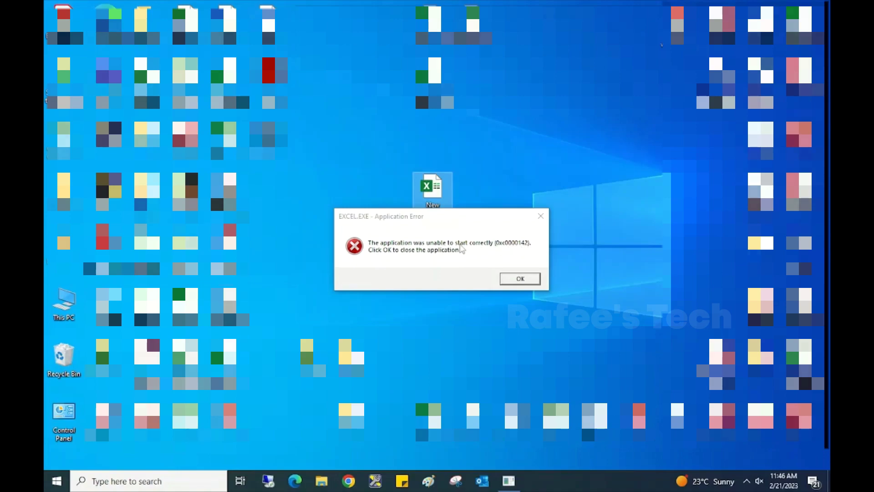
{"action": "left_click", "coordinate": [511, 279]}
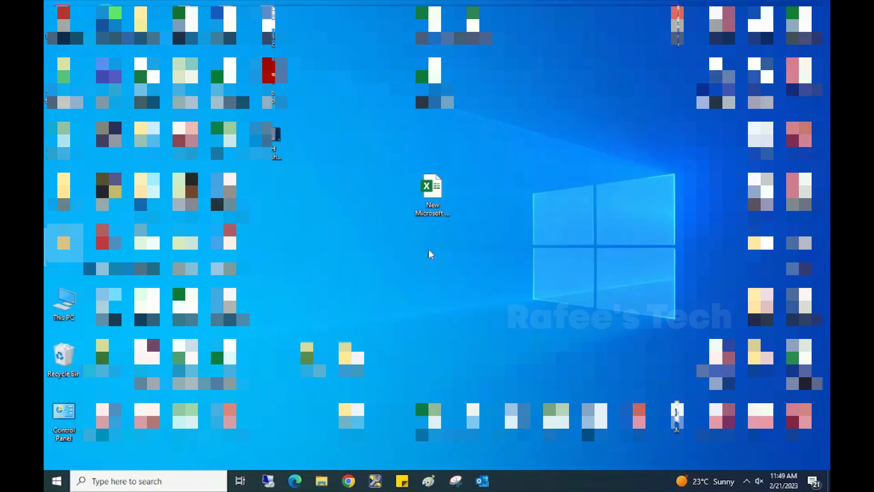
- Launch Task Scheduler as administrator and dismiss the missing-task error message
{"action": "left_click", "coordinate": [118, 482]}
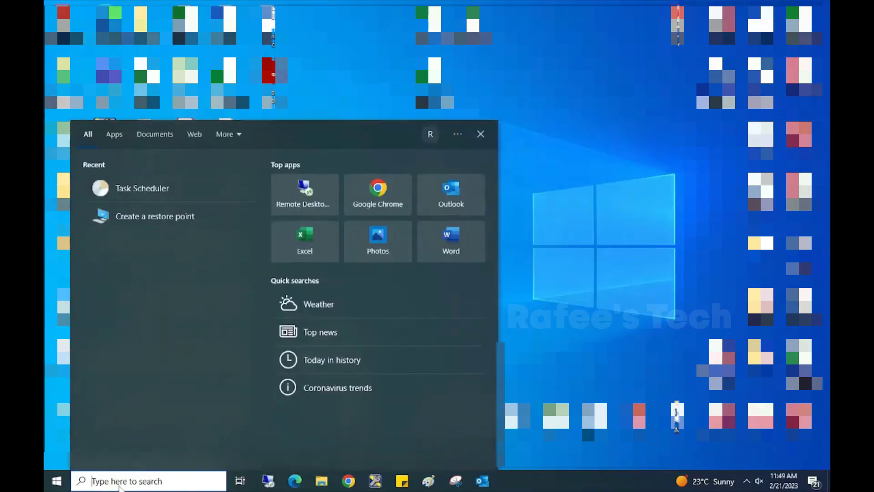
{"action": "type", "text": "TASK"}
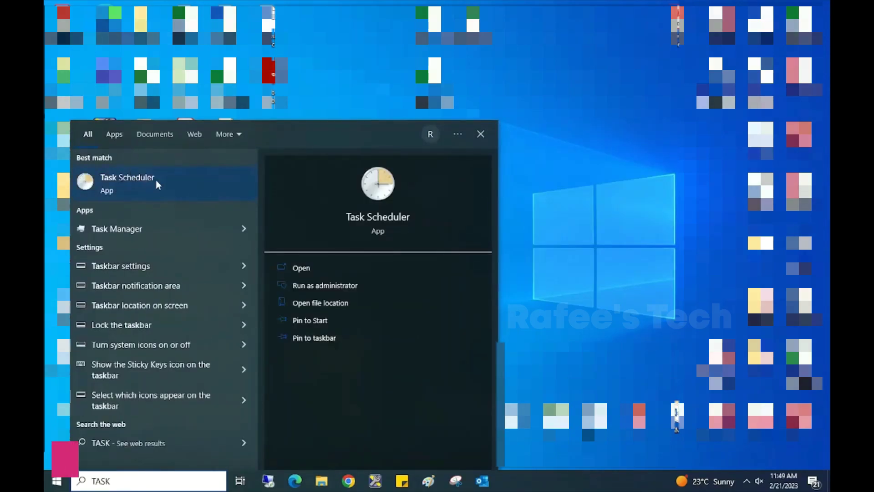
{"action": "left_click", "coordinate": [308, 286]}
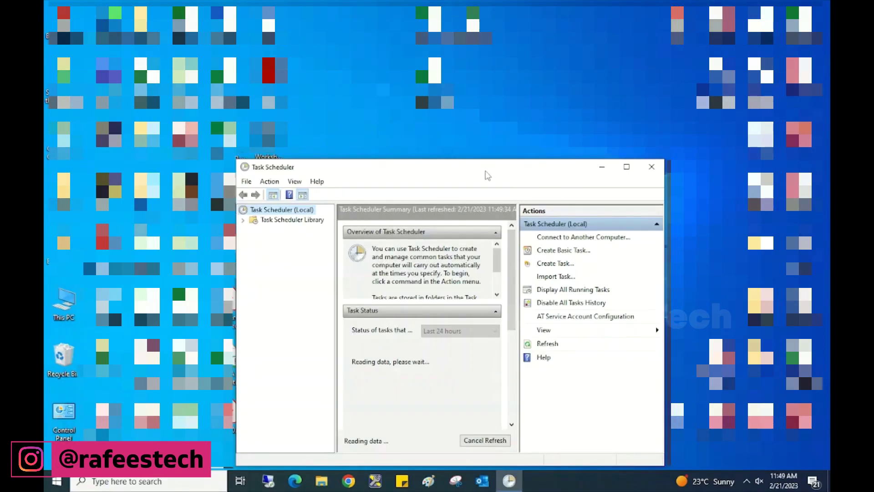
{"action": "left_click_drag", "start_coordinate": [487, 176], "coordinate": [487, 150]}
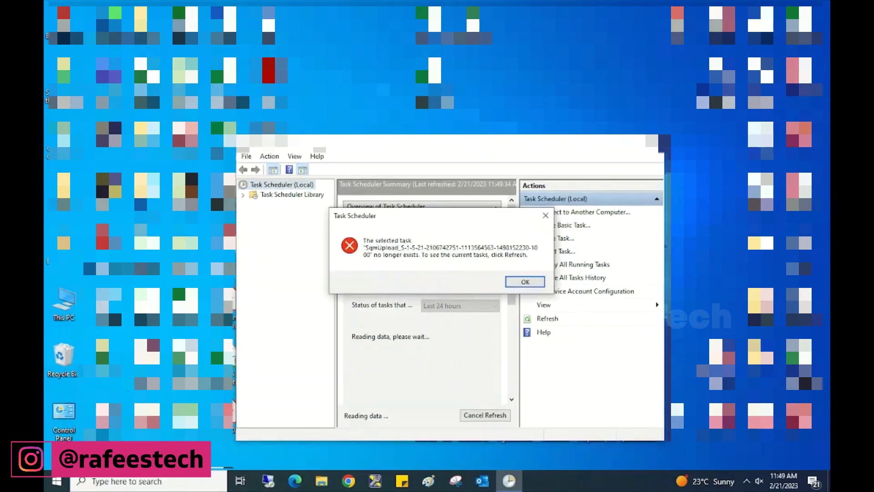
{"action": "left_click", "coordinate": [521, 282]}
{"action": "left_click_drag", "start_coordinate": [394, 166], "coordinate": [392, 111]}
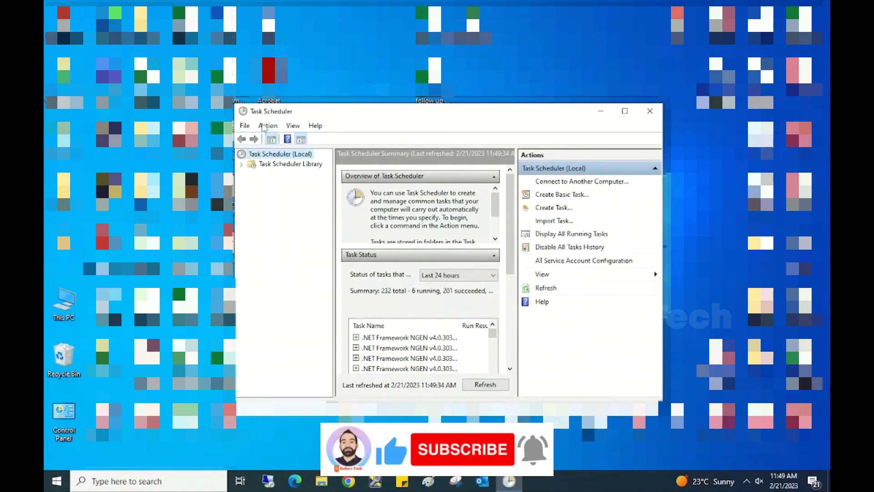
- Run the Office Automatic Updates 2.0 task under Task Scheduler Library > Microsoft > Office
{"action": "left_click", "coordinate": [280, 166]}
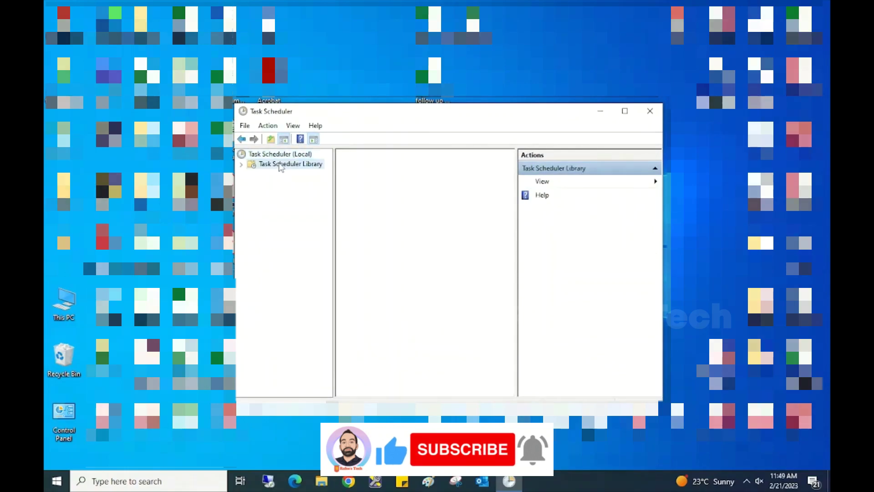
{"action": "double_click", "coordinate": [279, 165]}
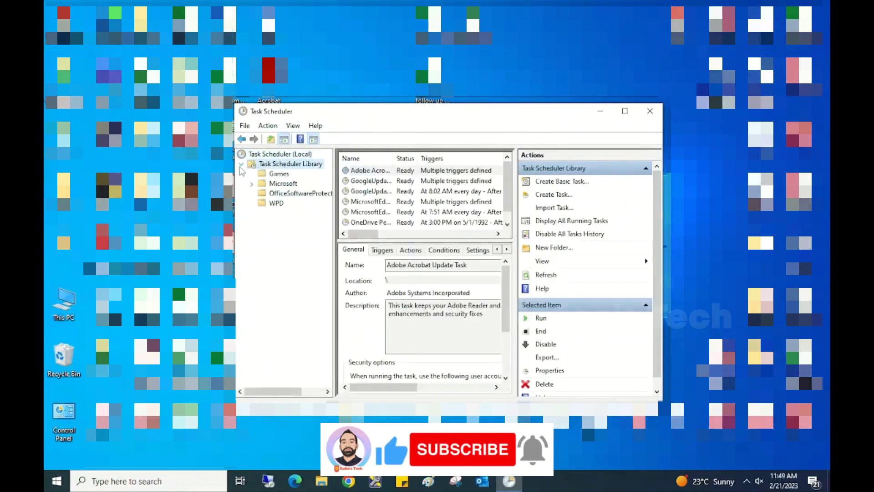
{"action": "left_click", "coordinate": [278, 184]}
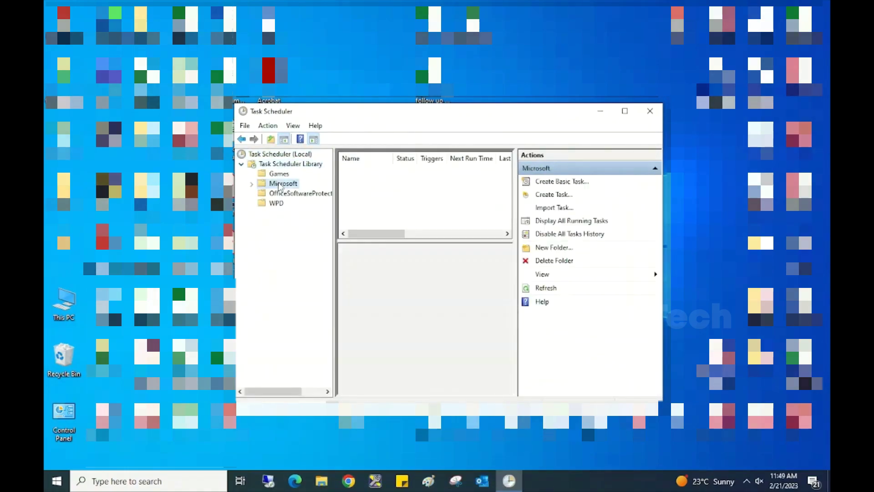
{"action": "double_click", "coordinate": [260, 187]}
{"action": "left_click", "coordinate": [288, 193]}
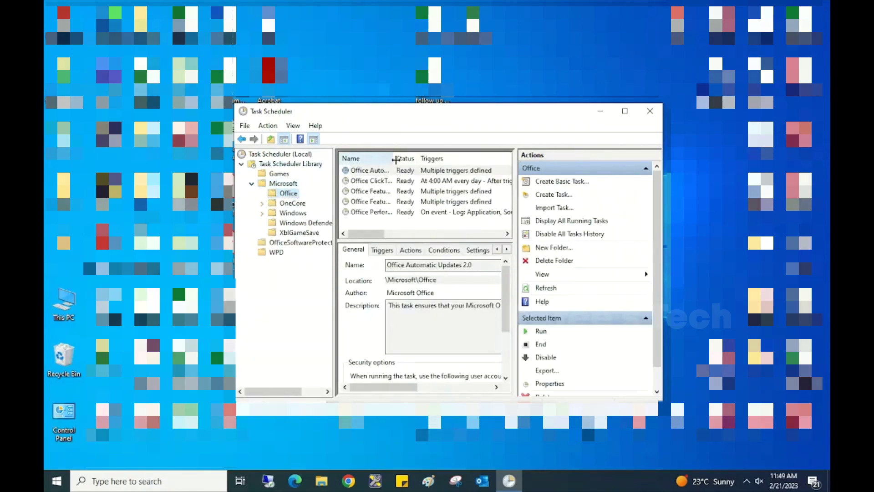
{"action": "left_click_drag", "start_coordinate": [393, 160], "coordinate": [458, 159]}
{"action": "left_click", "coordinate": [447, 172]}
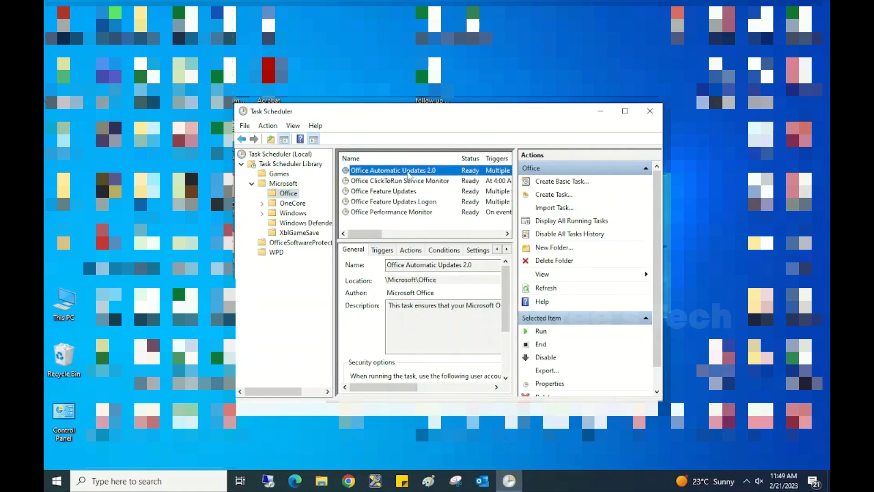
{"action": "left_click", "coordinate": [528, 335]}
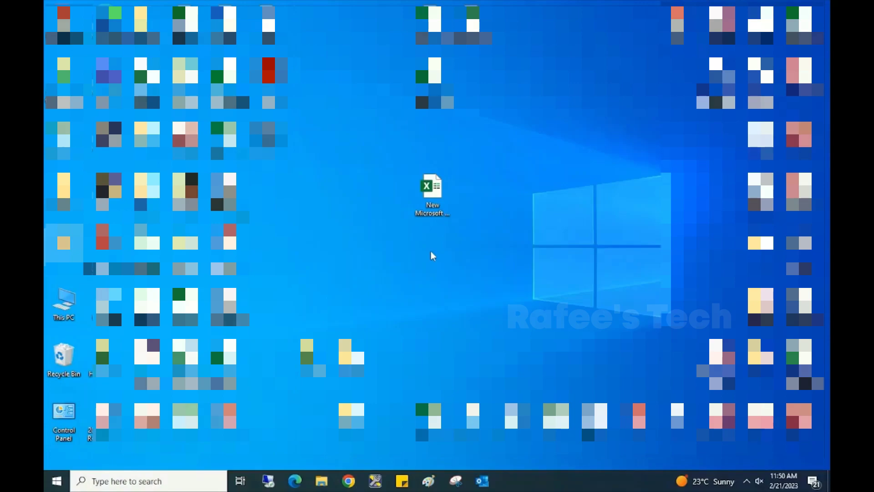
- In Programs and Features, select Microsoft Office Home and Business 2016 and choose Change
{"action": "double_click", "coordinate": [57, 419]}
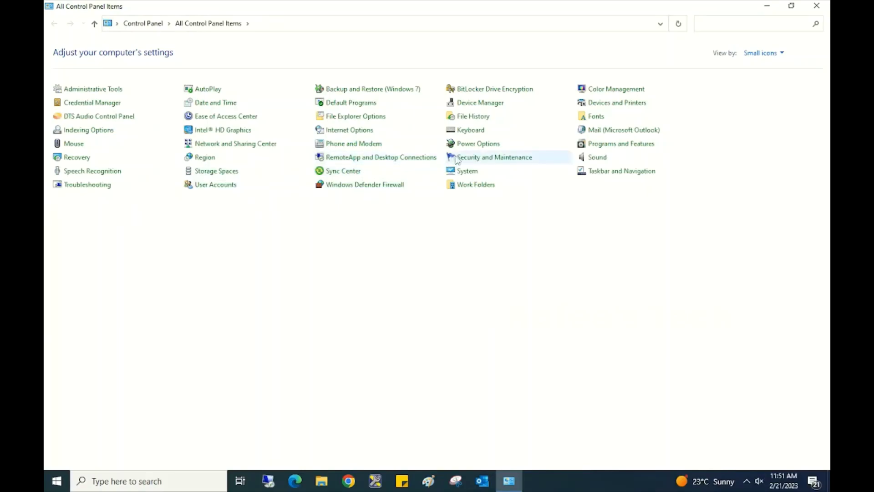
{"action": "left_click", "coordinate": [609, 144]}
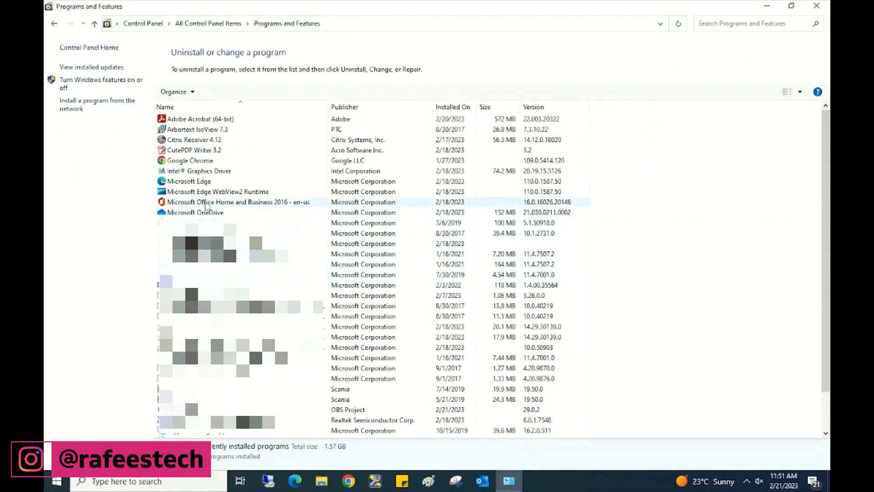
{"action": "left_click", "coordinate": [206, 203]}
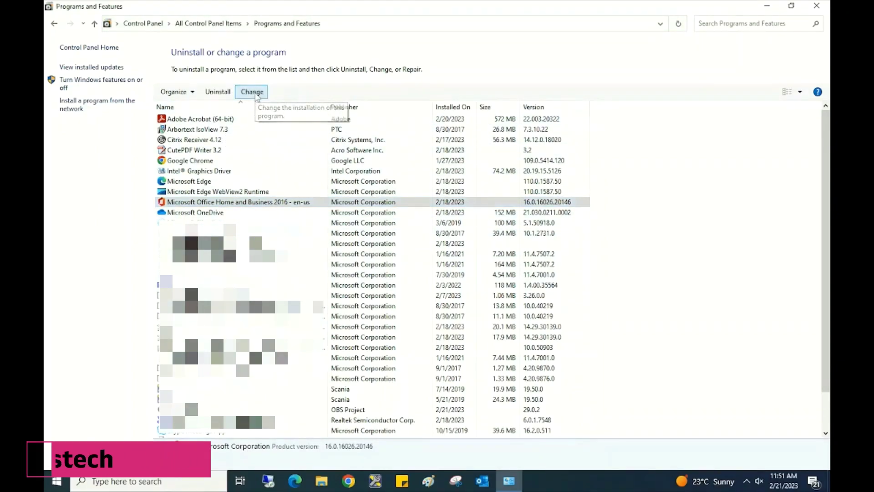
{"action": "left_click", "coordinate": [255, 94]}
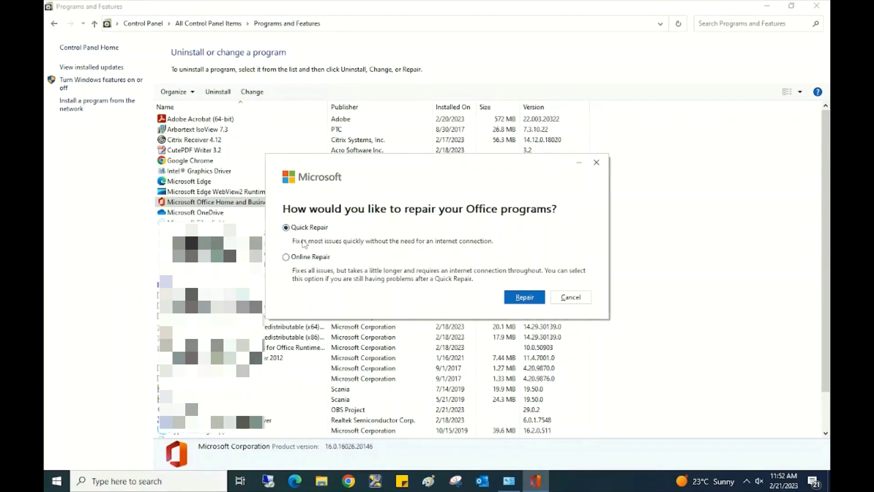
- Run a Quick Repair of Office, then close the repair message and Programs and Features
{"action": "left_click", "coordinate": [524, 297]}
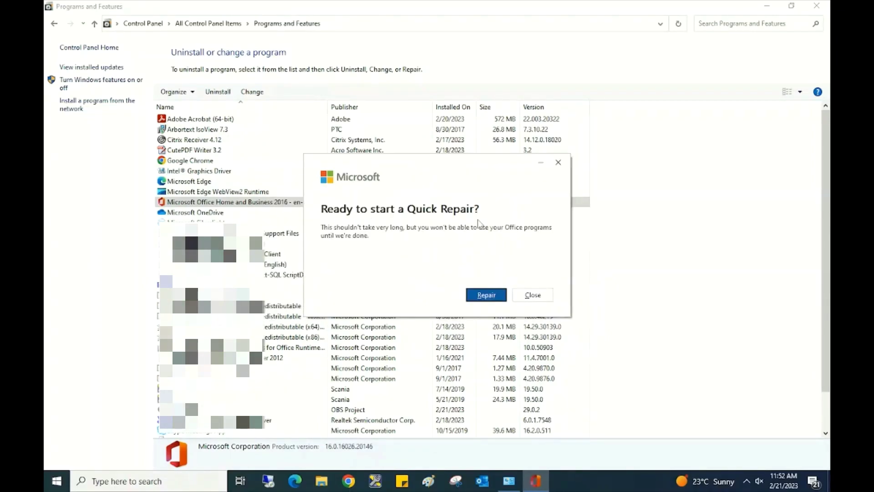
{"action": "left_click", "coordinate": [484, 297]}
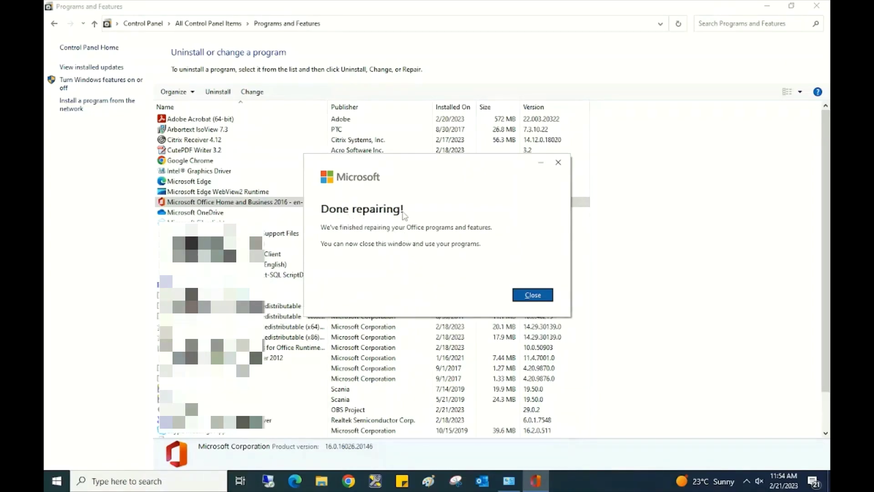
{"action": "left_click", "coordinate": [532, 294]}
{"action": "left_click", "coordinate": [817, 6]}
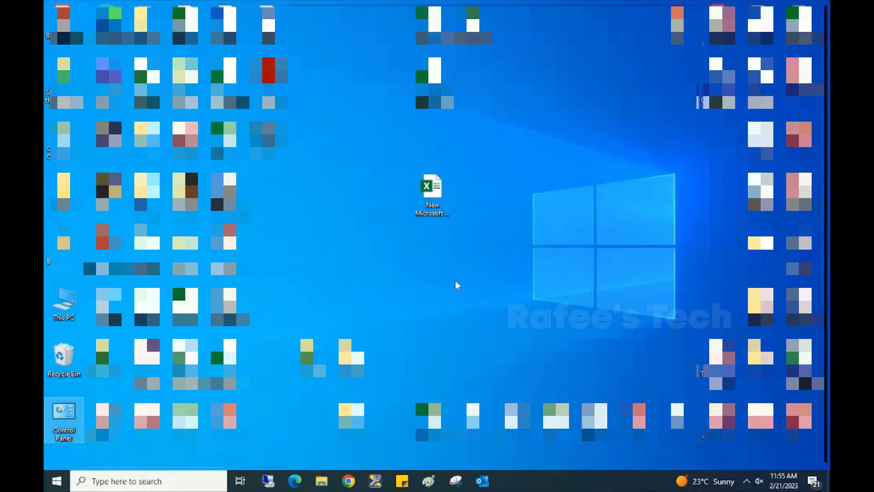
- Open the desktop worksheet in Excel and enter AAA in cell A1
{"action": "left_click", "coordinate": [435, 203]}
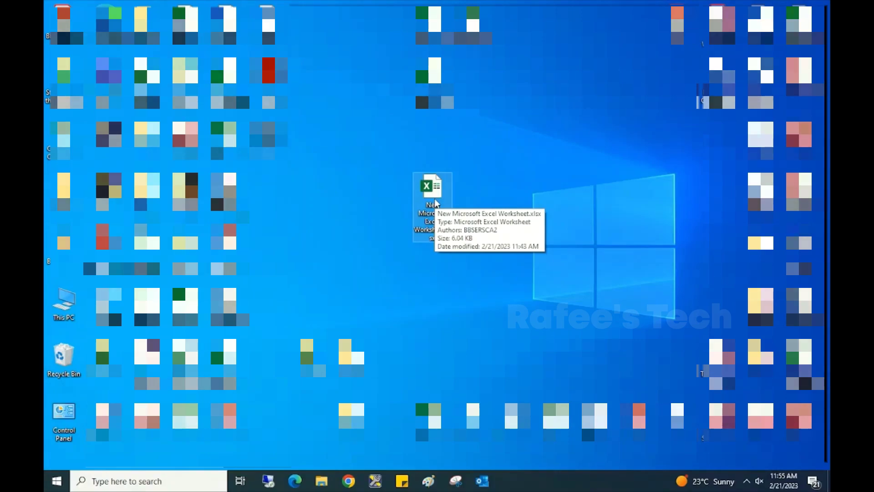
{"action": "double_click", "coordinate": [432, 196]}
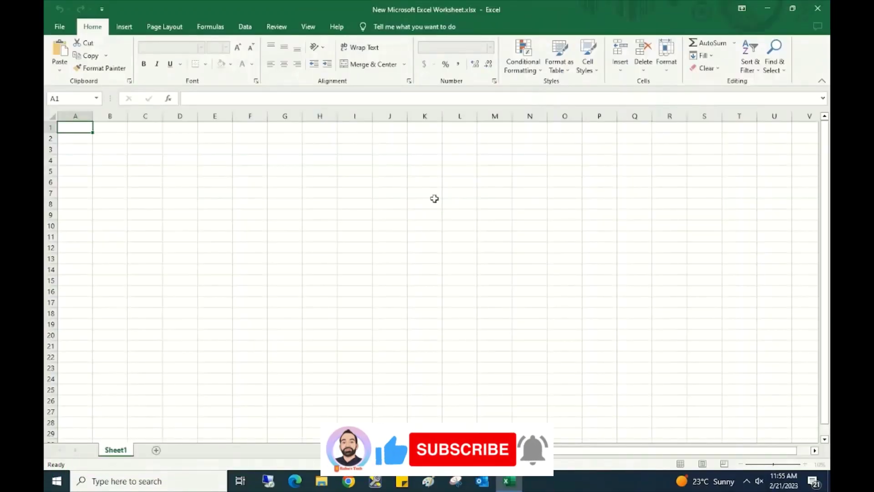
{"action": "left_click", "coordinate": [81, 138]}
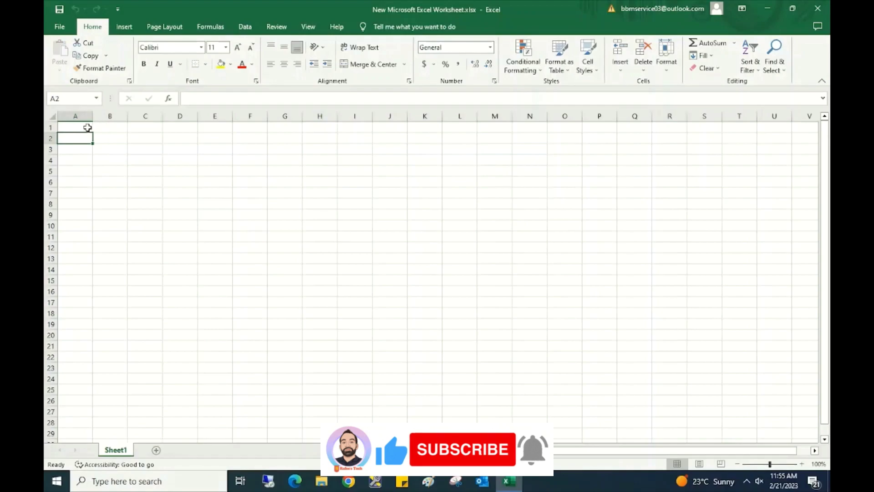
{"action": "left_click", "coordinate": [87, 127]}
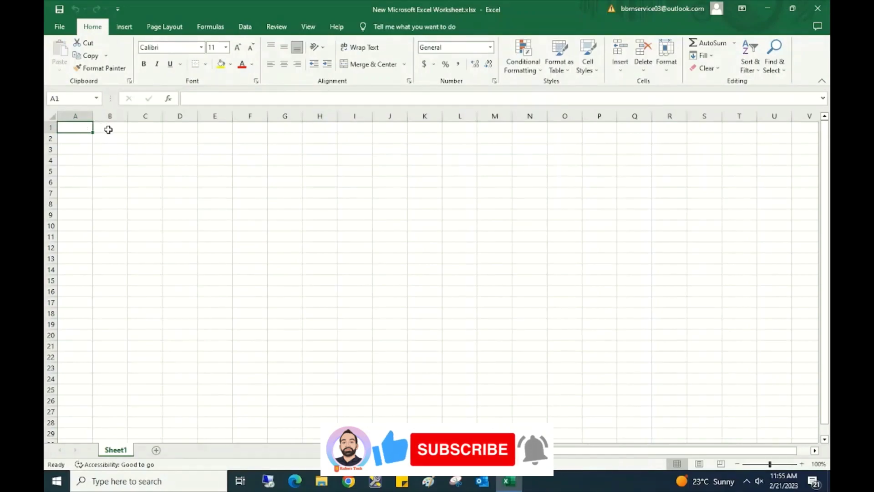
{"action": "type", "text": "AAA"}
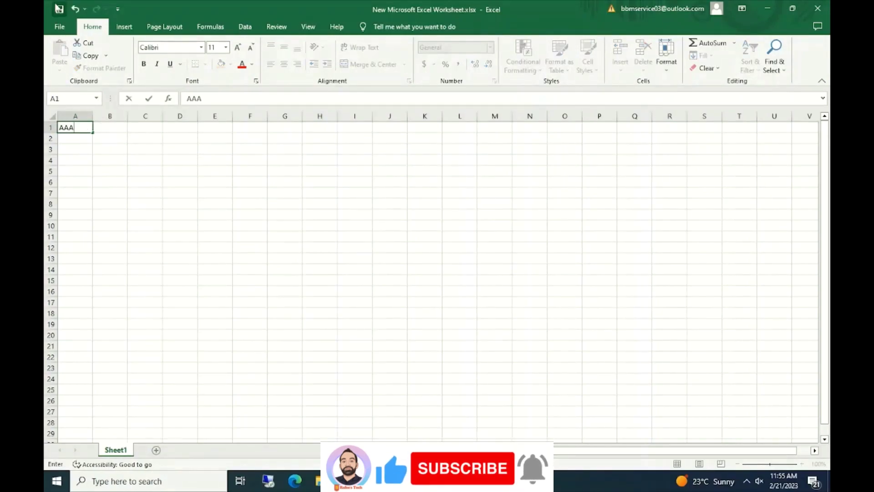
{"action": "key", "text": "ctrl+Return"}
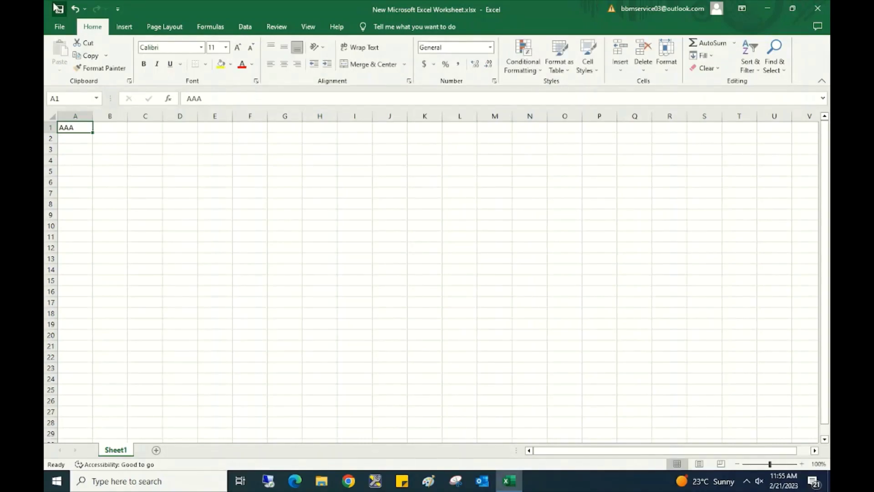
- Close Excel, reopen the workbook to confirm it opens normally, then close it again
{"action": "left_click", "coordinate": [818, 8]}
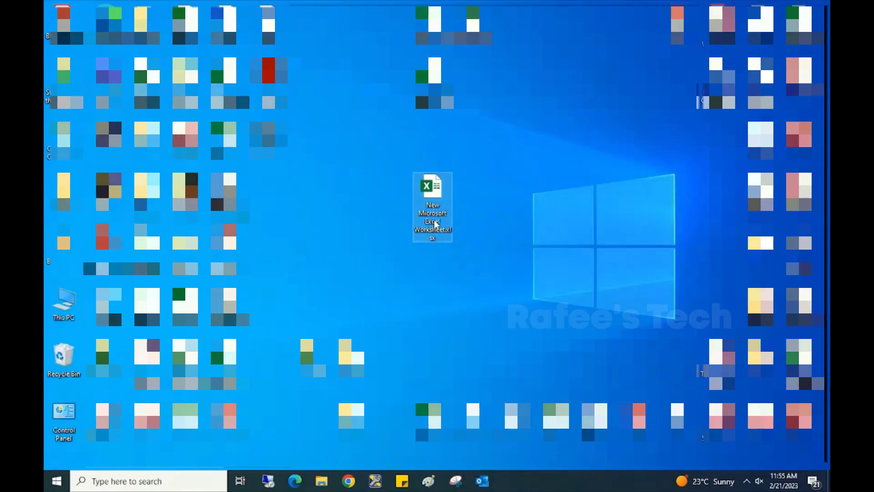
{"action": "double_click", "coordinate": [433, 223]}
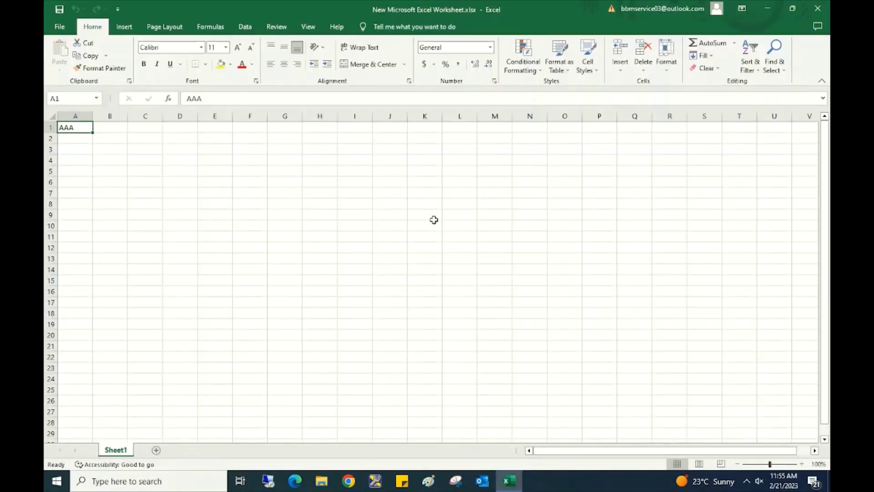
{"action": "left_click", "coordinate": [817, 8]}
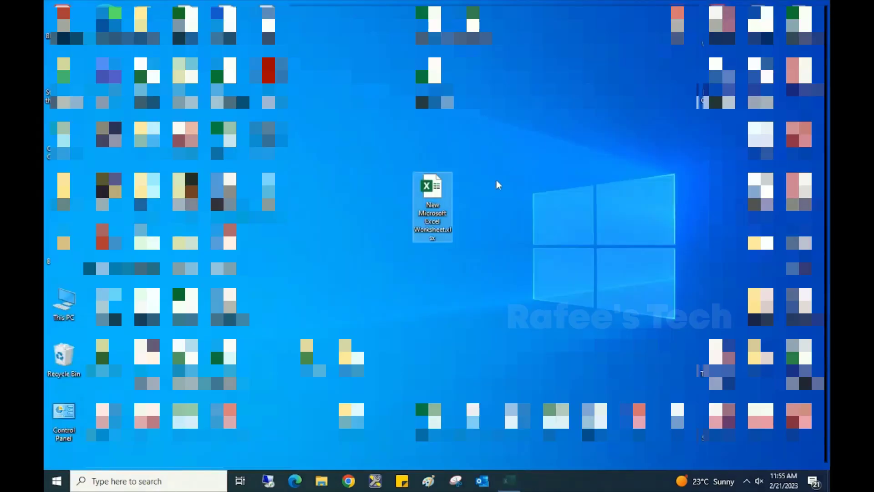
{"action": "left_click", "coordinate": [474, 214]}
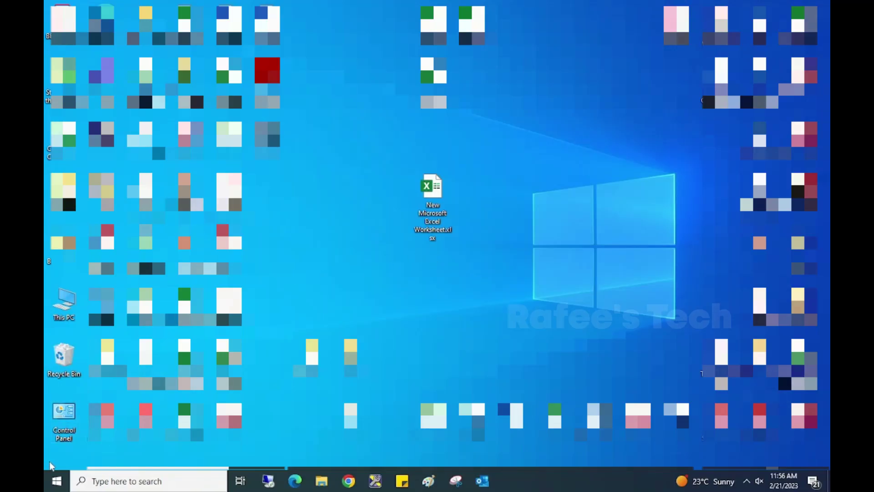
- Check for Windows updates under Update & Security and dismiss the Windows 11 requirements notice
{"action": "left_click", "coordinate": [56, 480]}
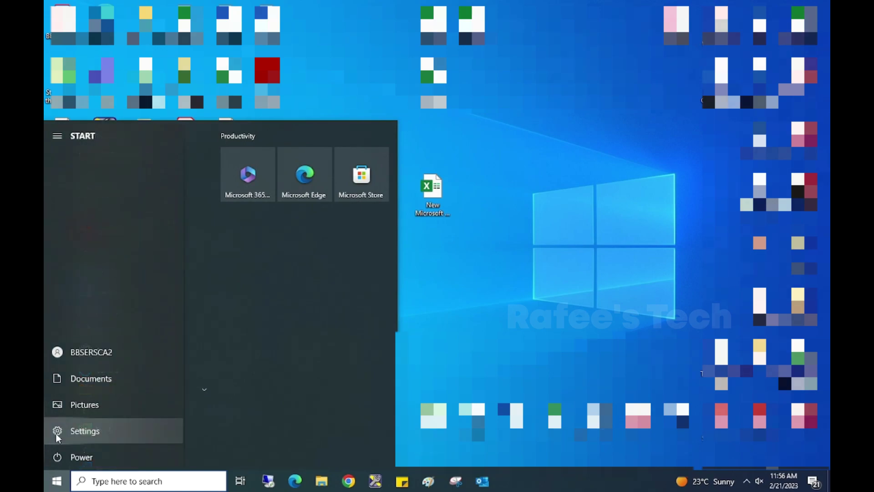
{"action": "left_click", "coordinate": [58, 433]}
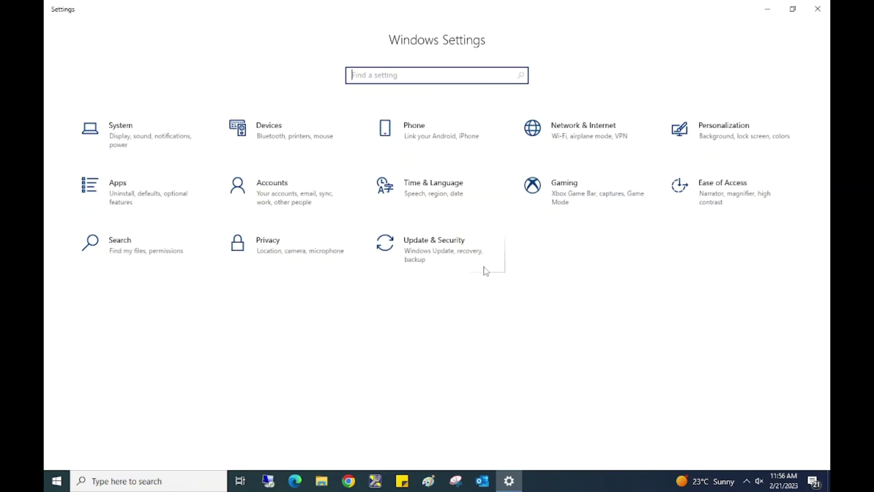
{"action": "left_click", "coordinate": [437, 257]}
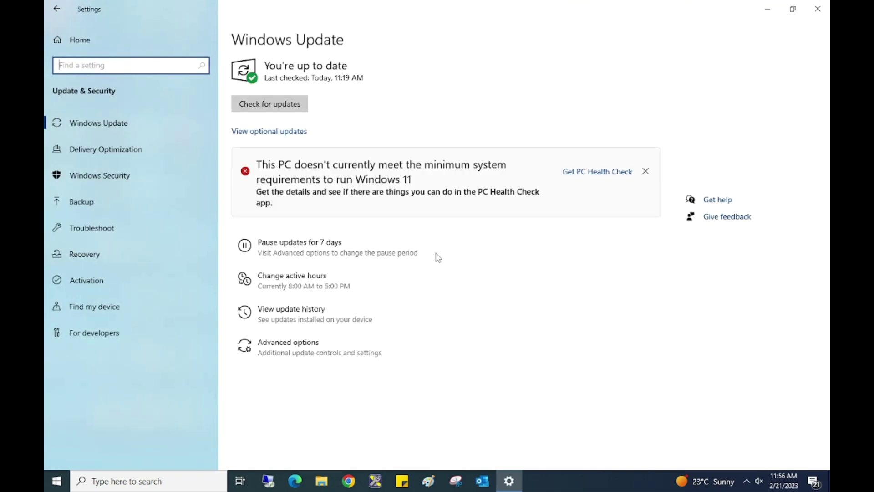
{"action": "left_click", "coordinate": [281, 105]}
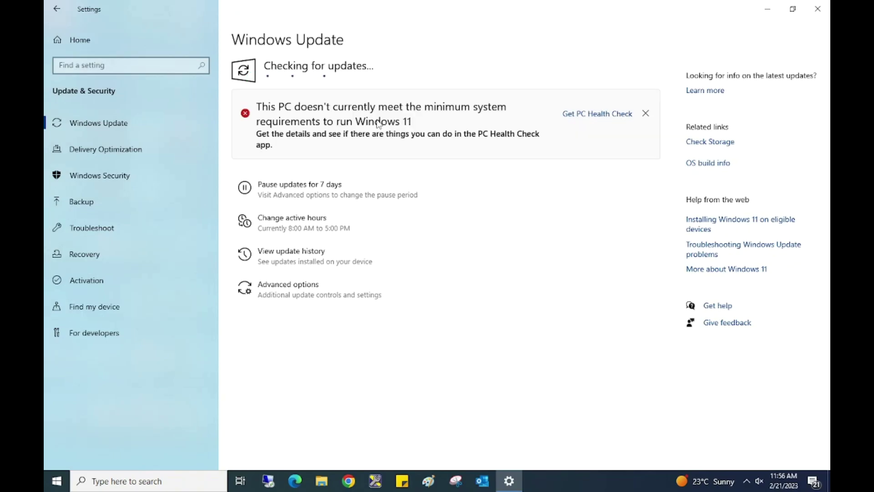
{"action": "left_click", "coordinate": [646, 113]}
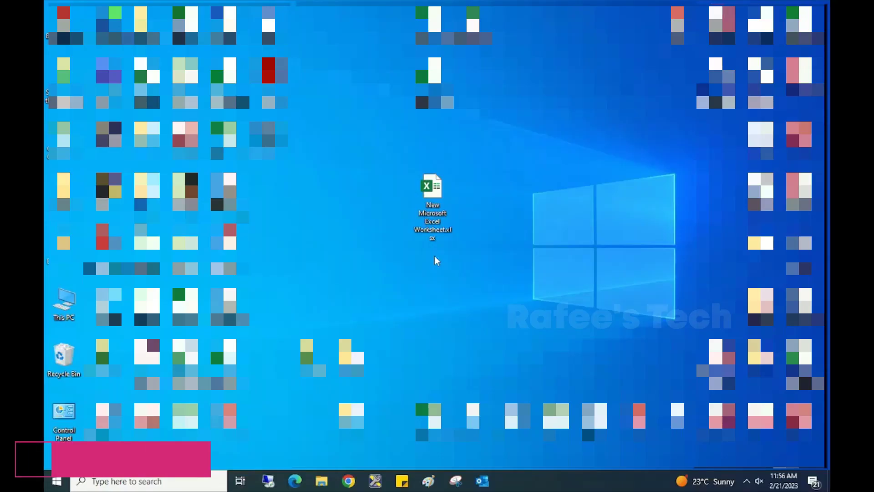
{"action": "left_click", "coordinate": [64, 430]}
{"action": "double_click", "coordinate": [63, 430]}
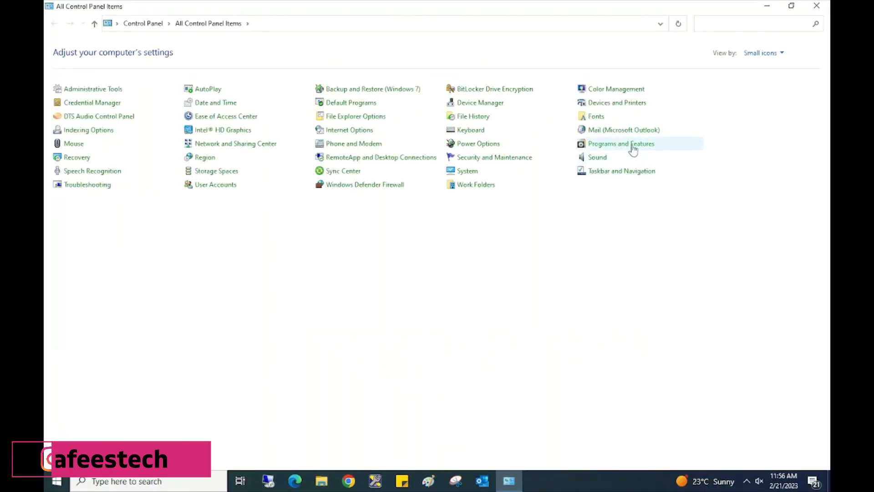
{"action": "left_click", "coordinate": [632, 146]}
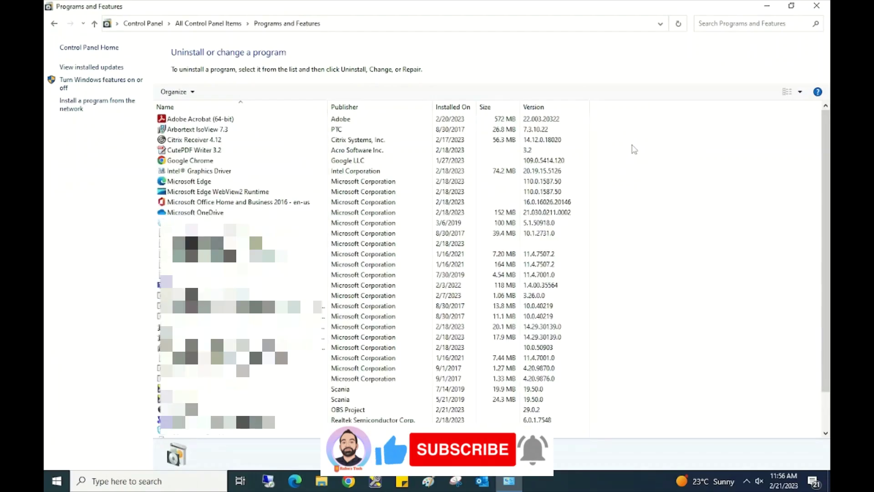
{"action": "left_click", "coordinate": [187, 202]}
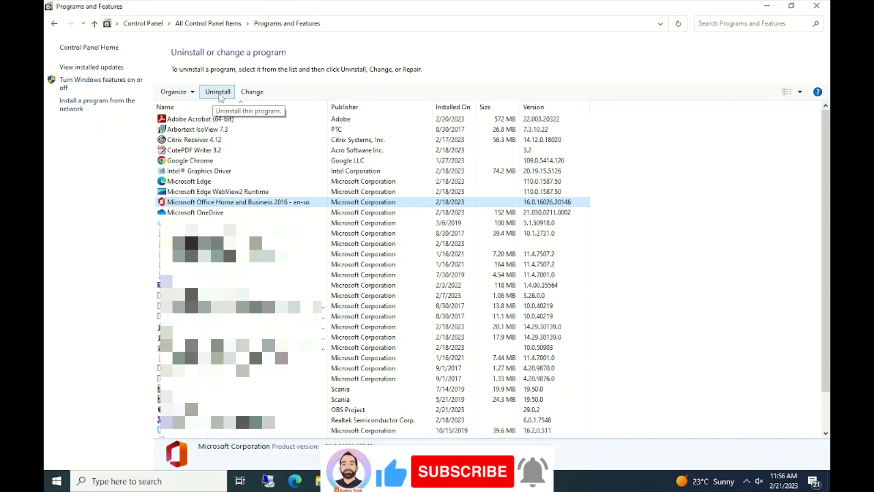
{"action": "left_click", "coordinate": [218, 92]}
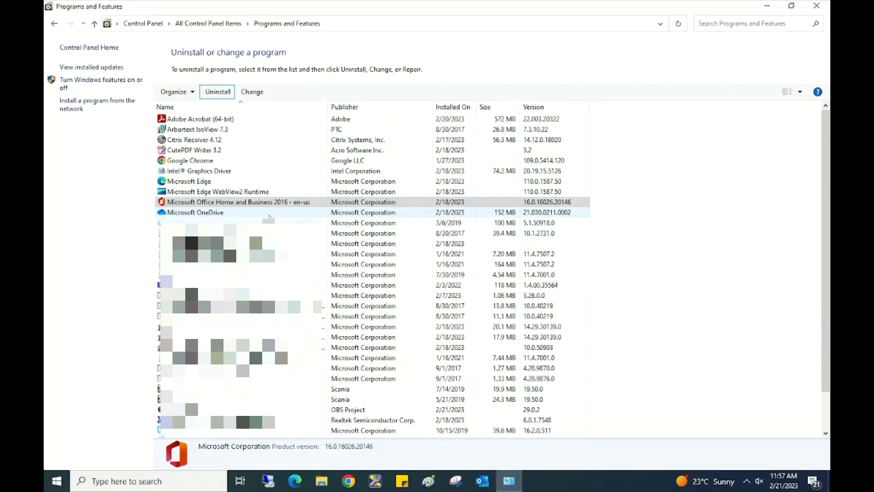
{"action": "left_click", "coordinate": [827, 5]}
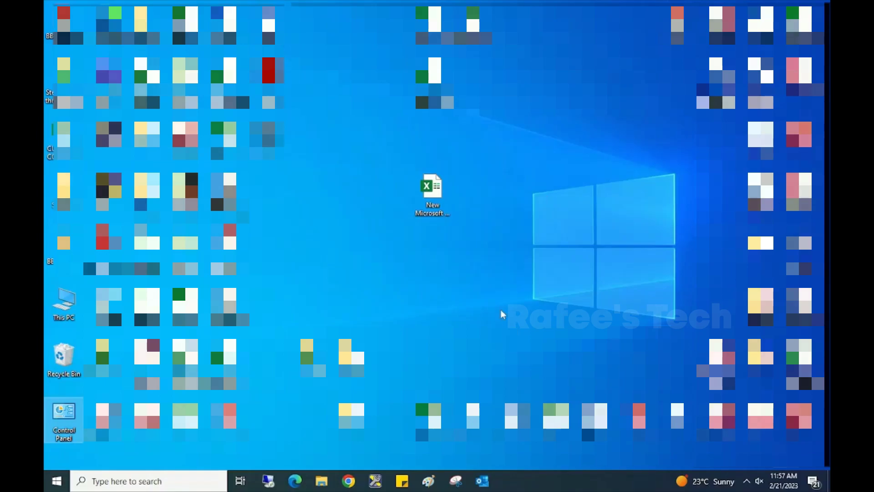
{"action": "left_click", "coordinate": [436, 200]}
{"action": "double_click", "coordinate": [436, 200]}
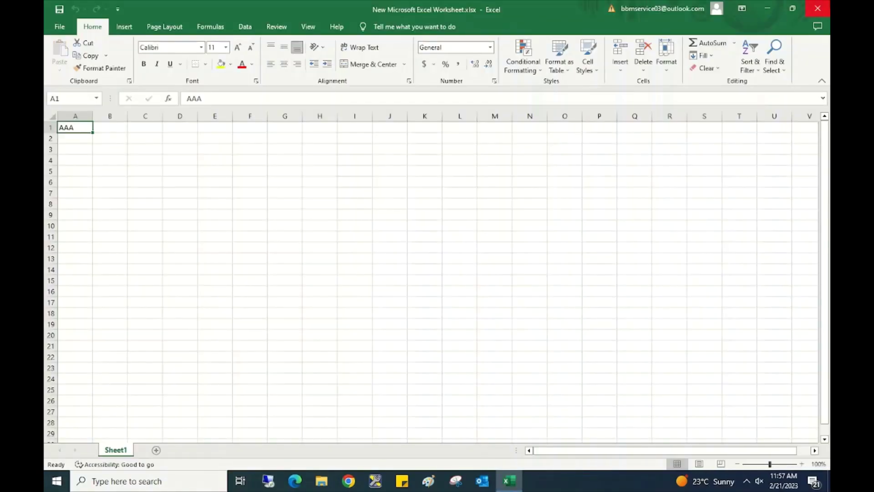
{"action": "left_click", "coordinate": [818, 8]}
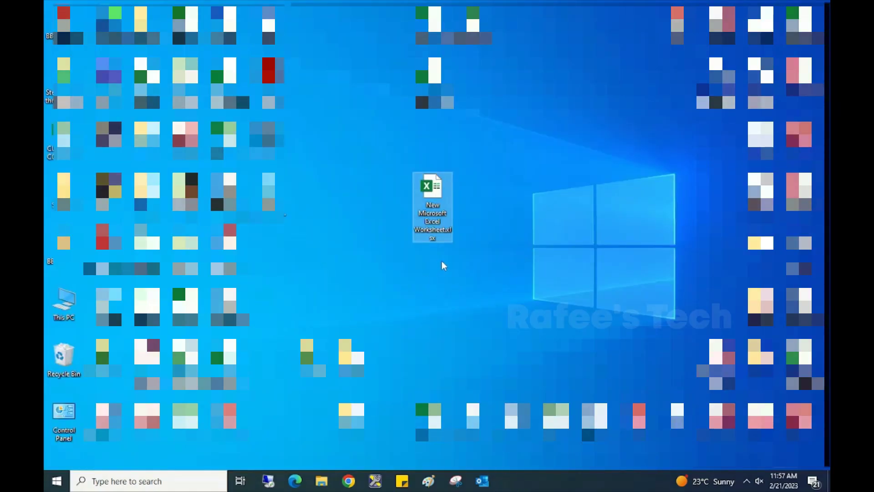